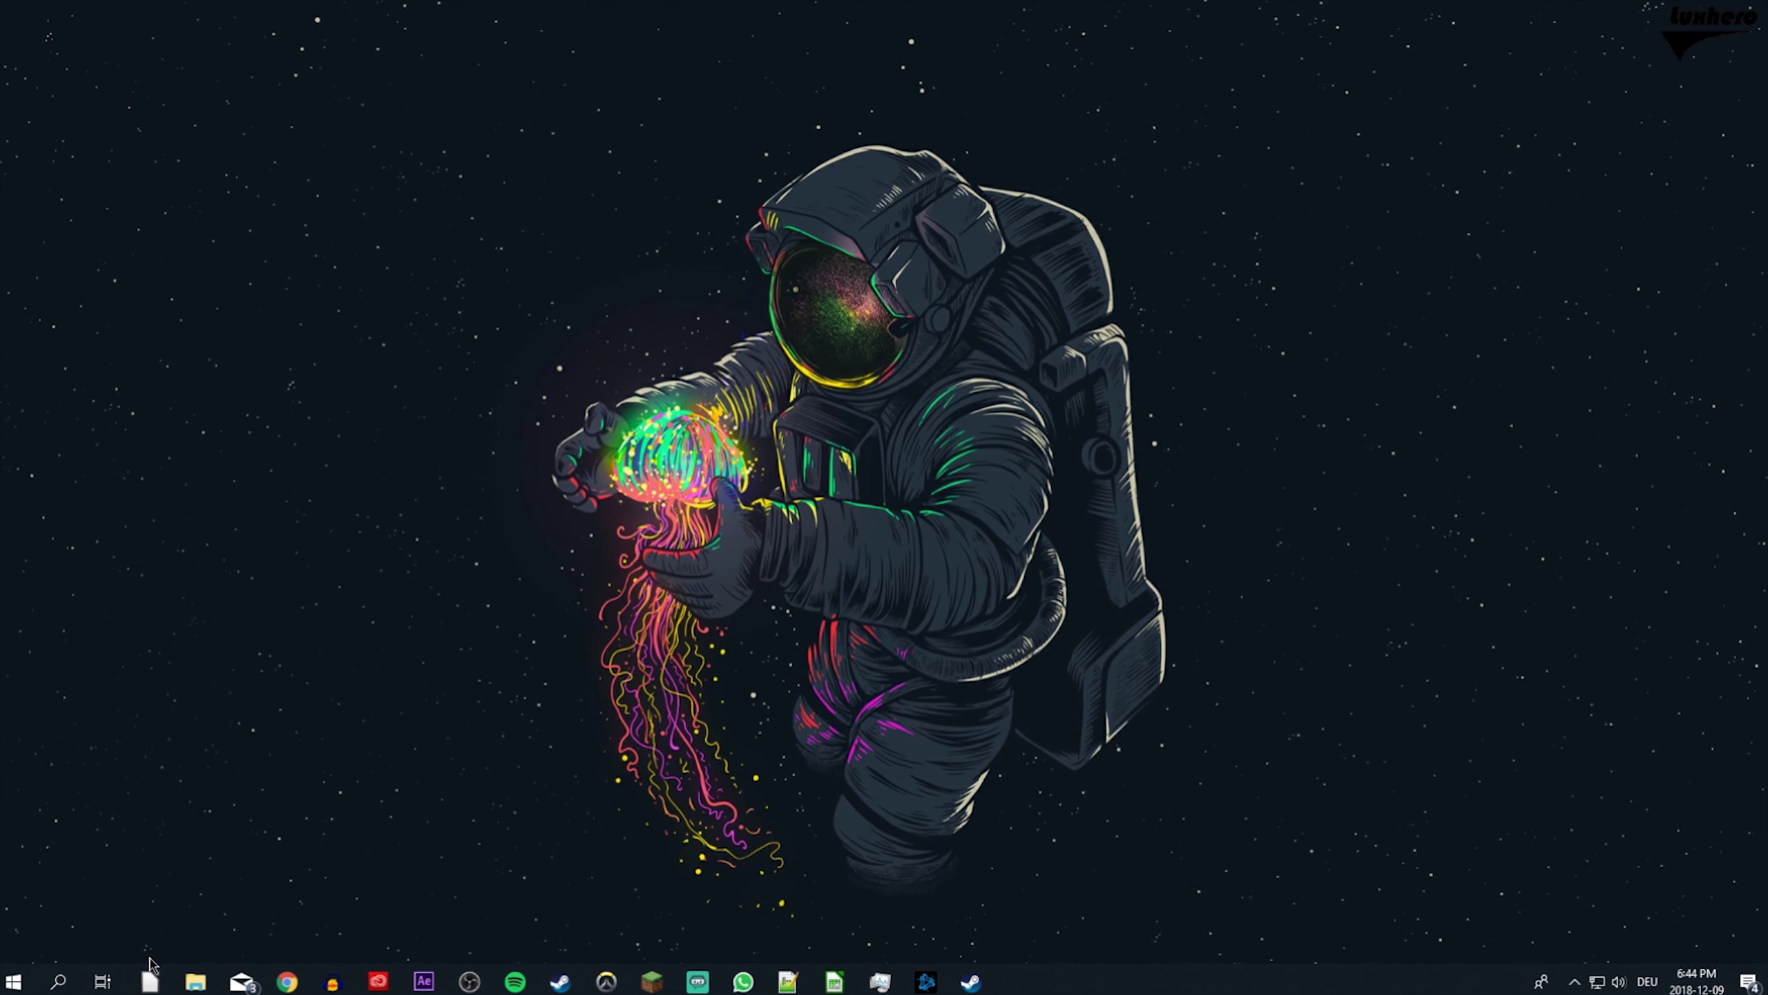
# Navigate File Explorer to D:\Chicken\steamapps\common\Counter-Strike Global Offensive\csgo\maps
pyautogui.click(207, 981)
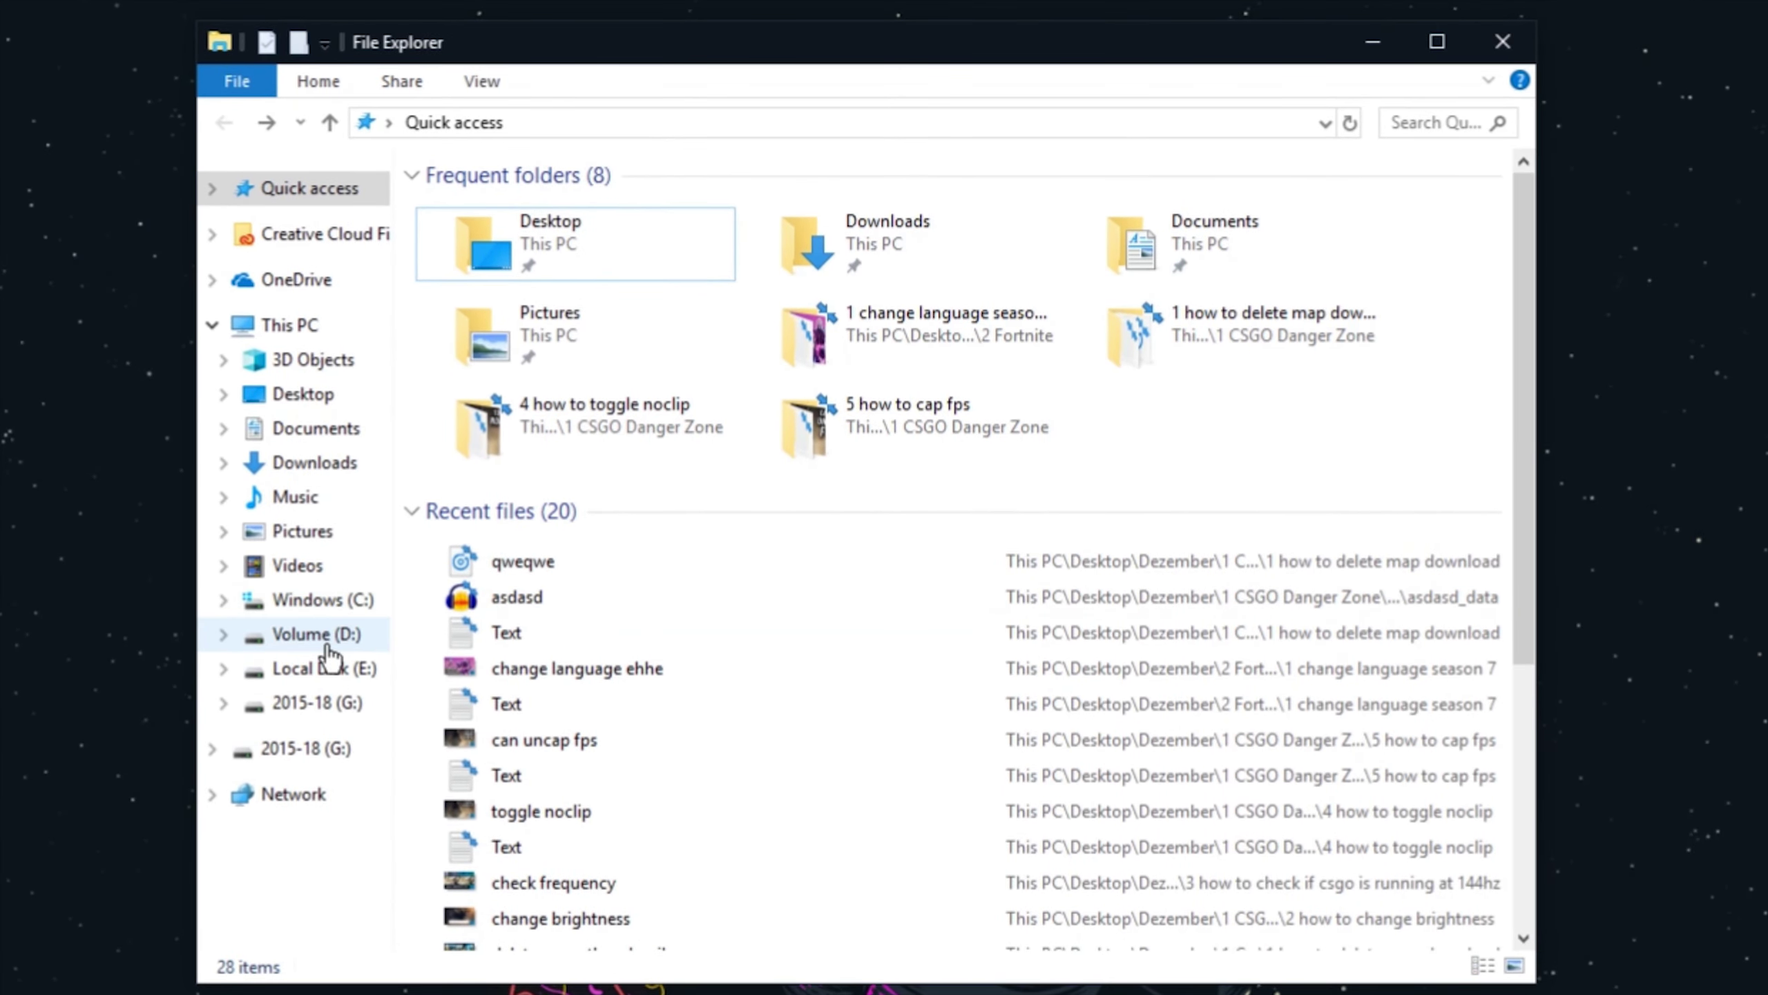
pyautogui.click(330, 649)
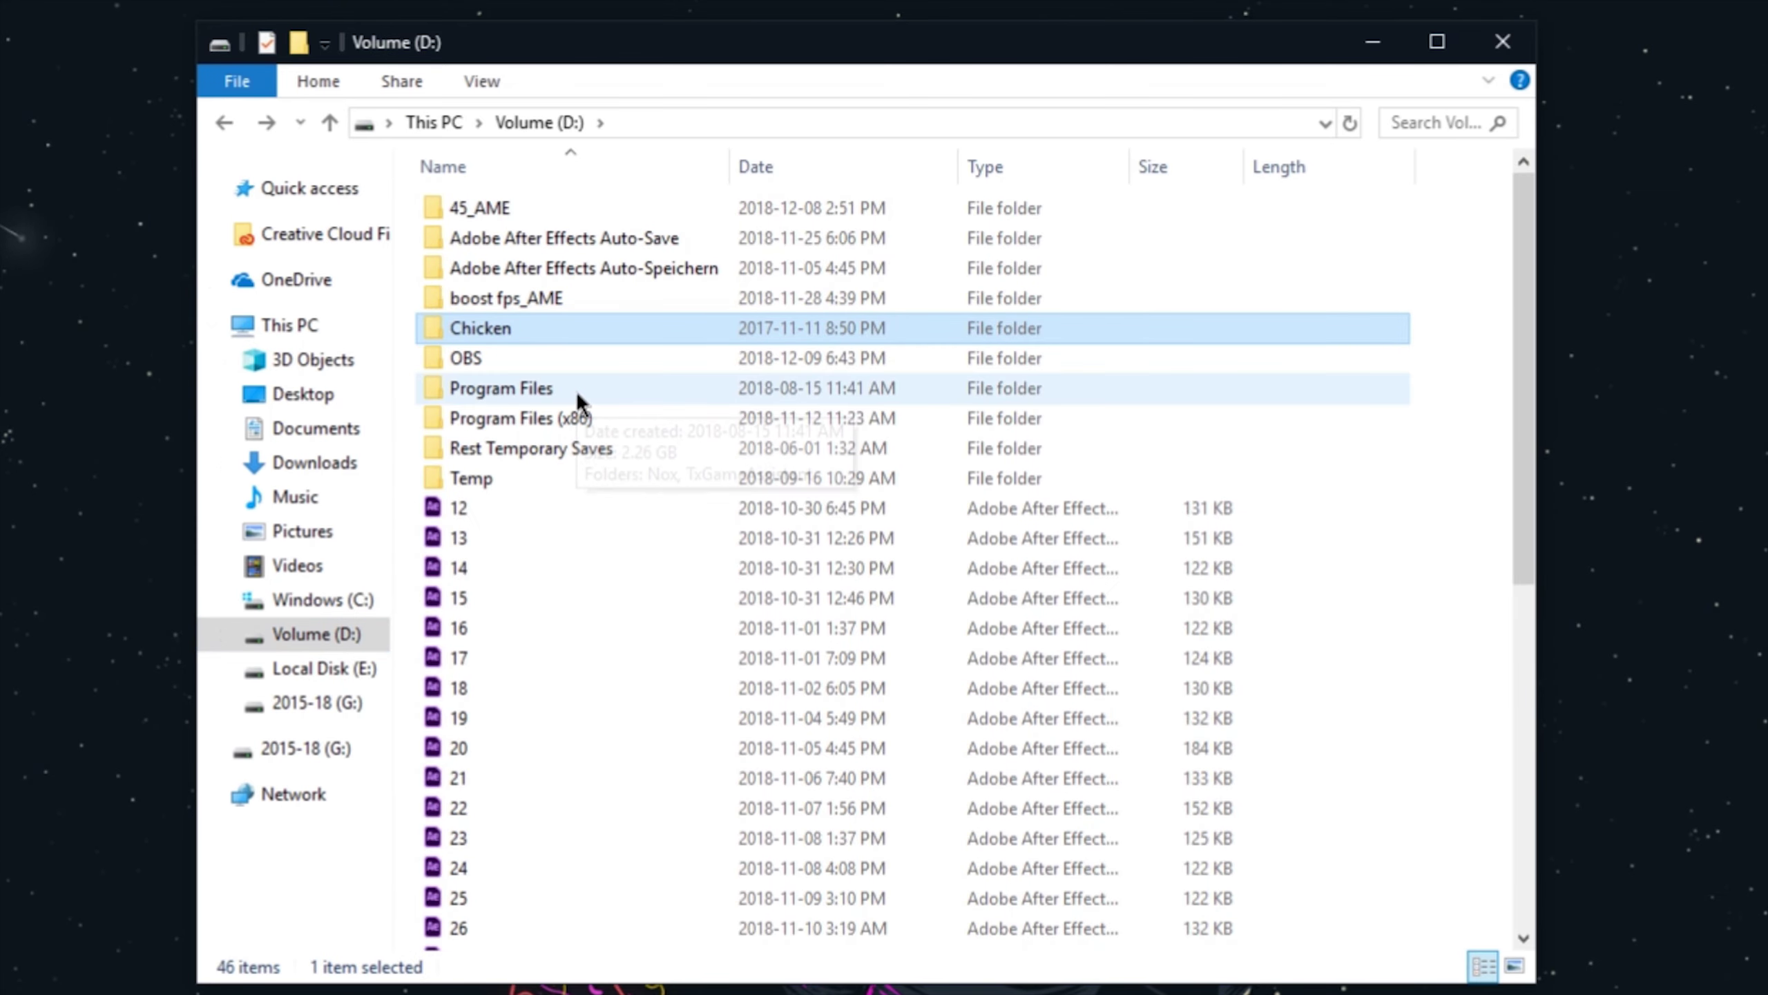
pyautogui.press('Return')
pyautogui.press('Return')
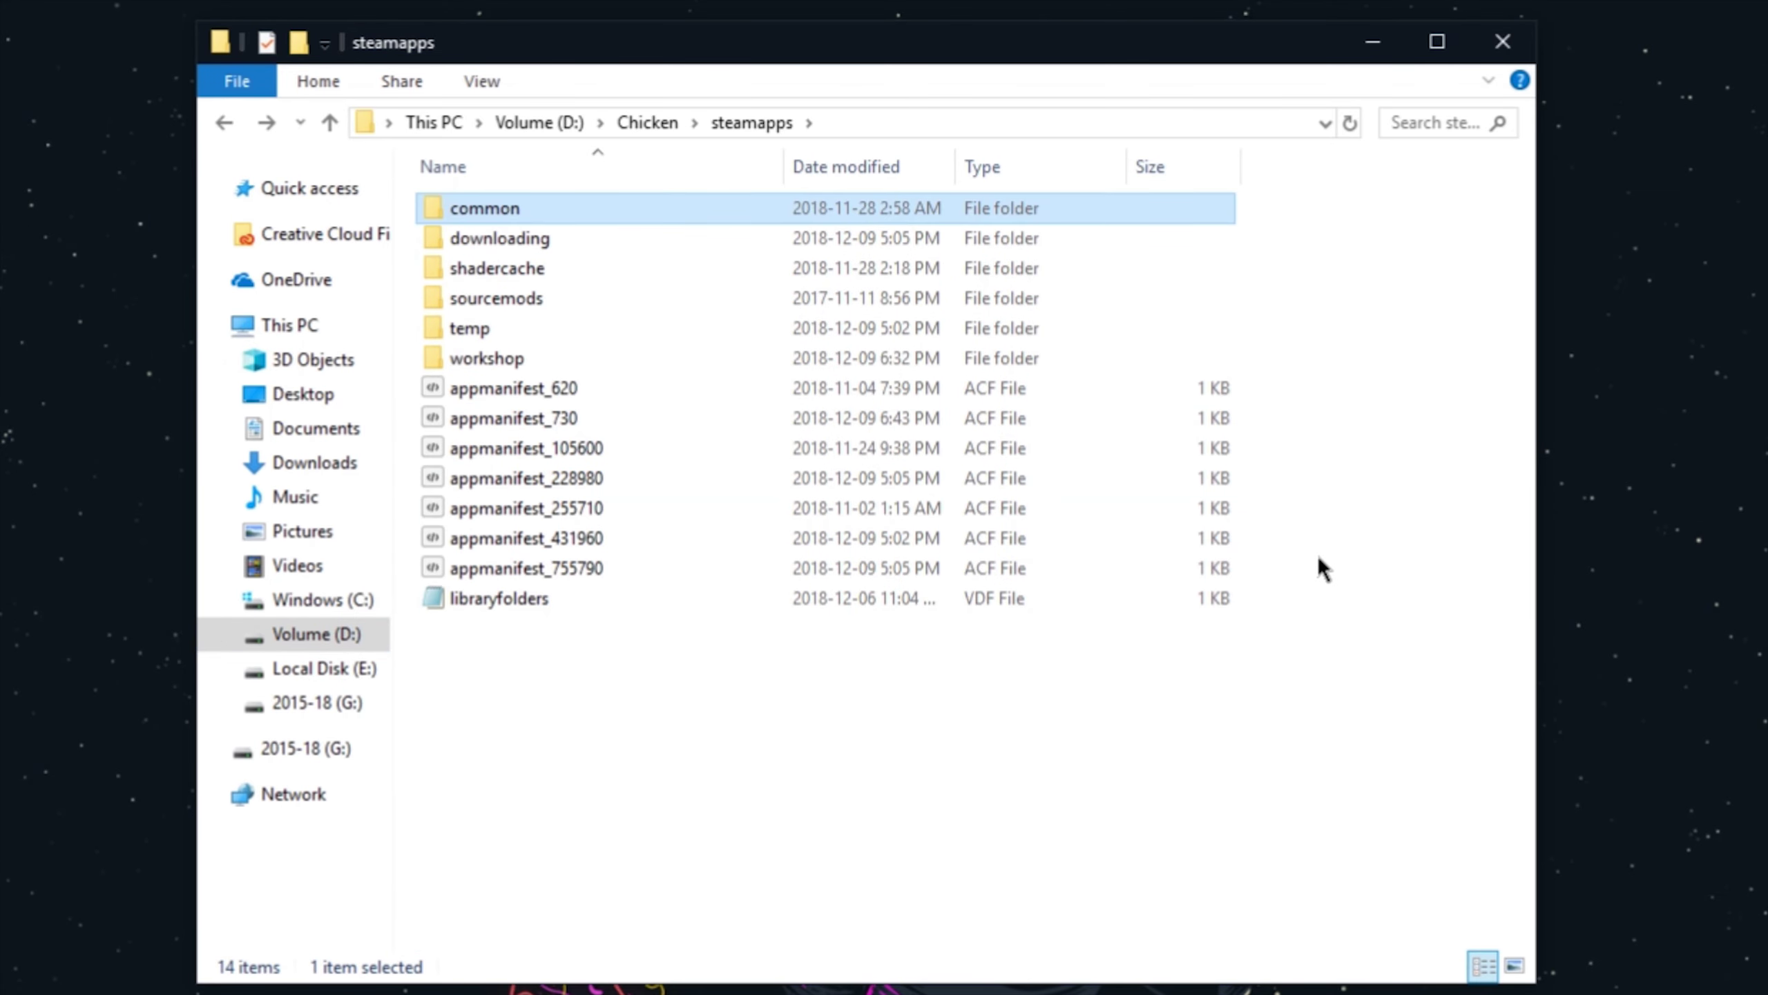
pyautogui.press('Return')
pyautogui.write('counter')
pyautogui.press('Return')
pyautogui.write('csgo')
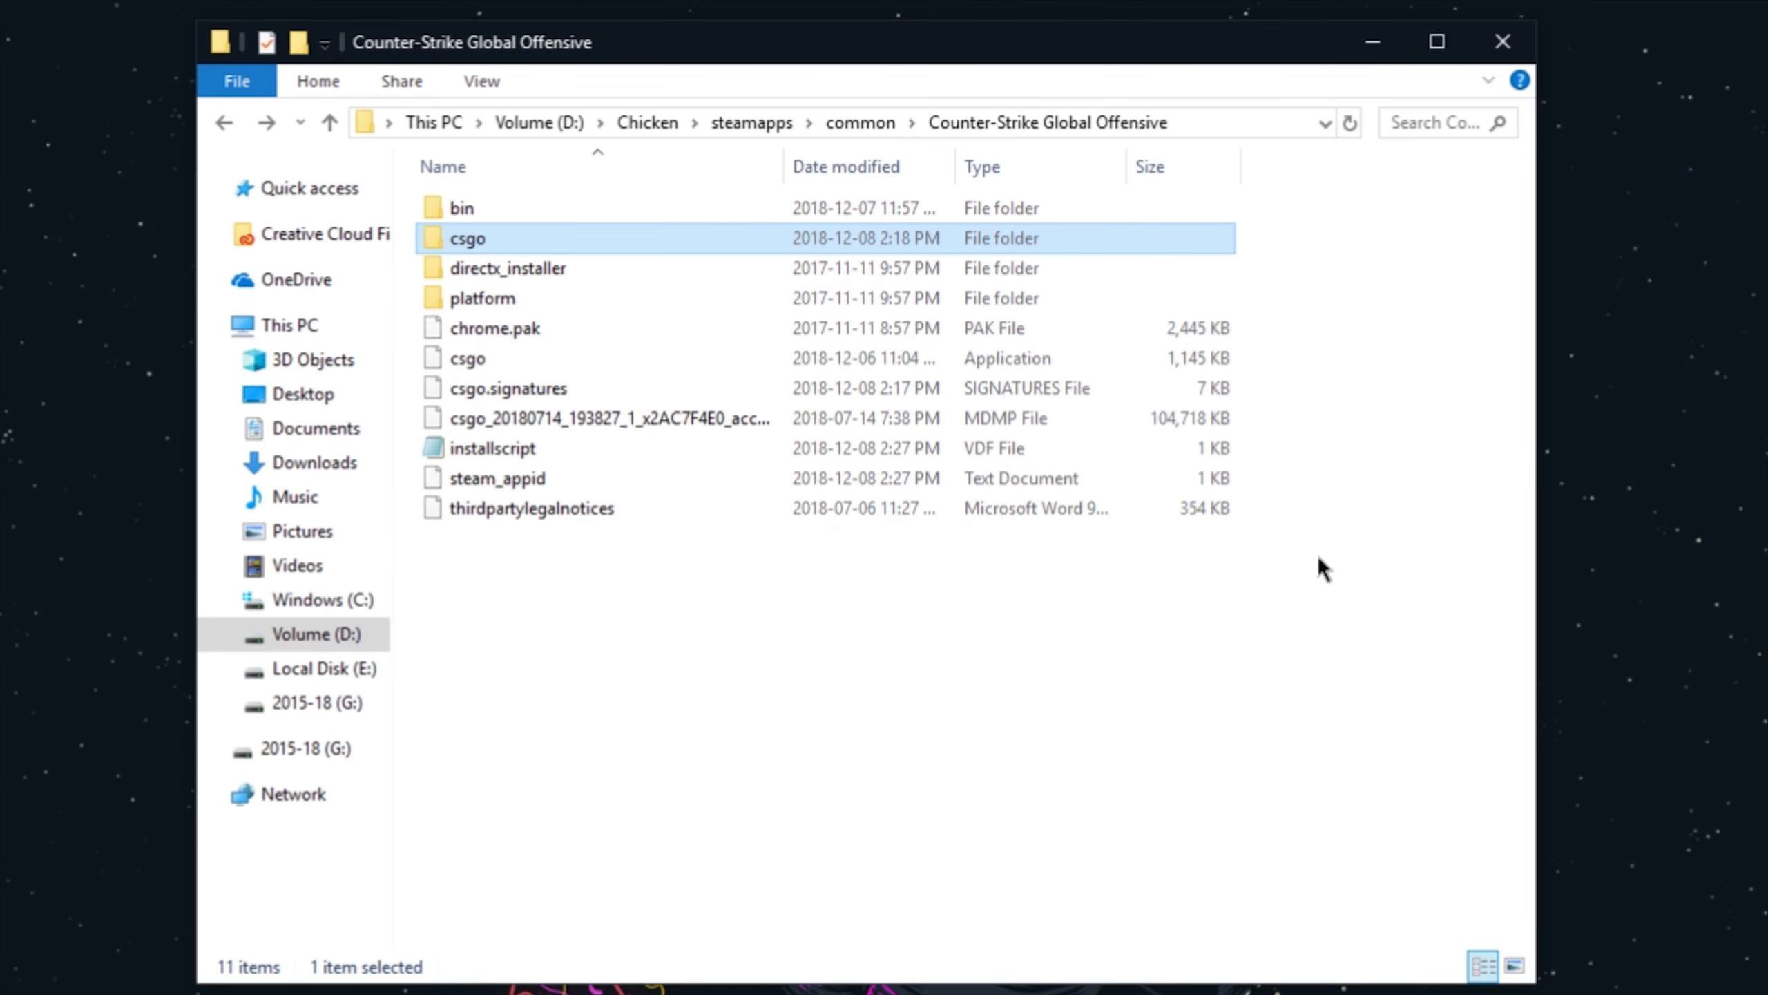
pyautogui.press('Return')
pyautogui.write('maps')
pyautogui.press('Return')
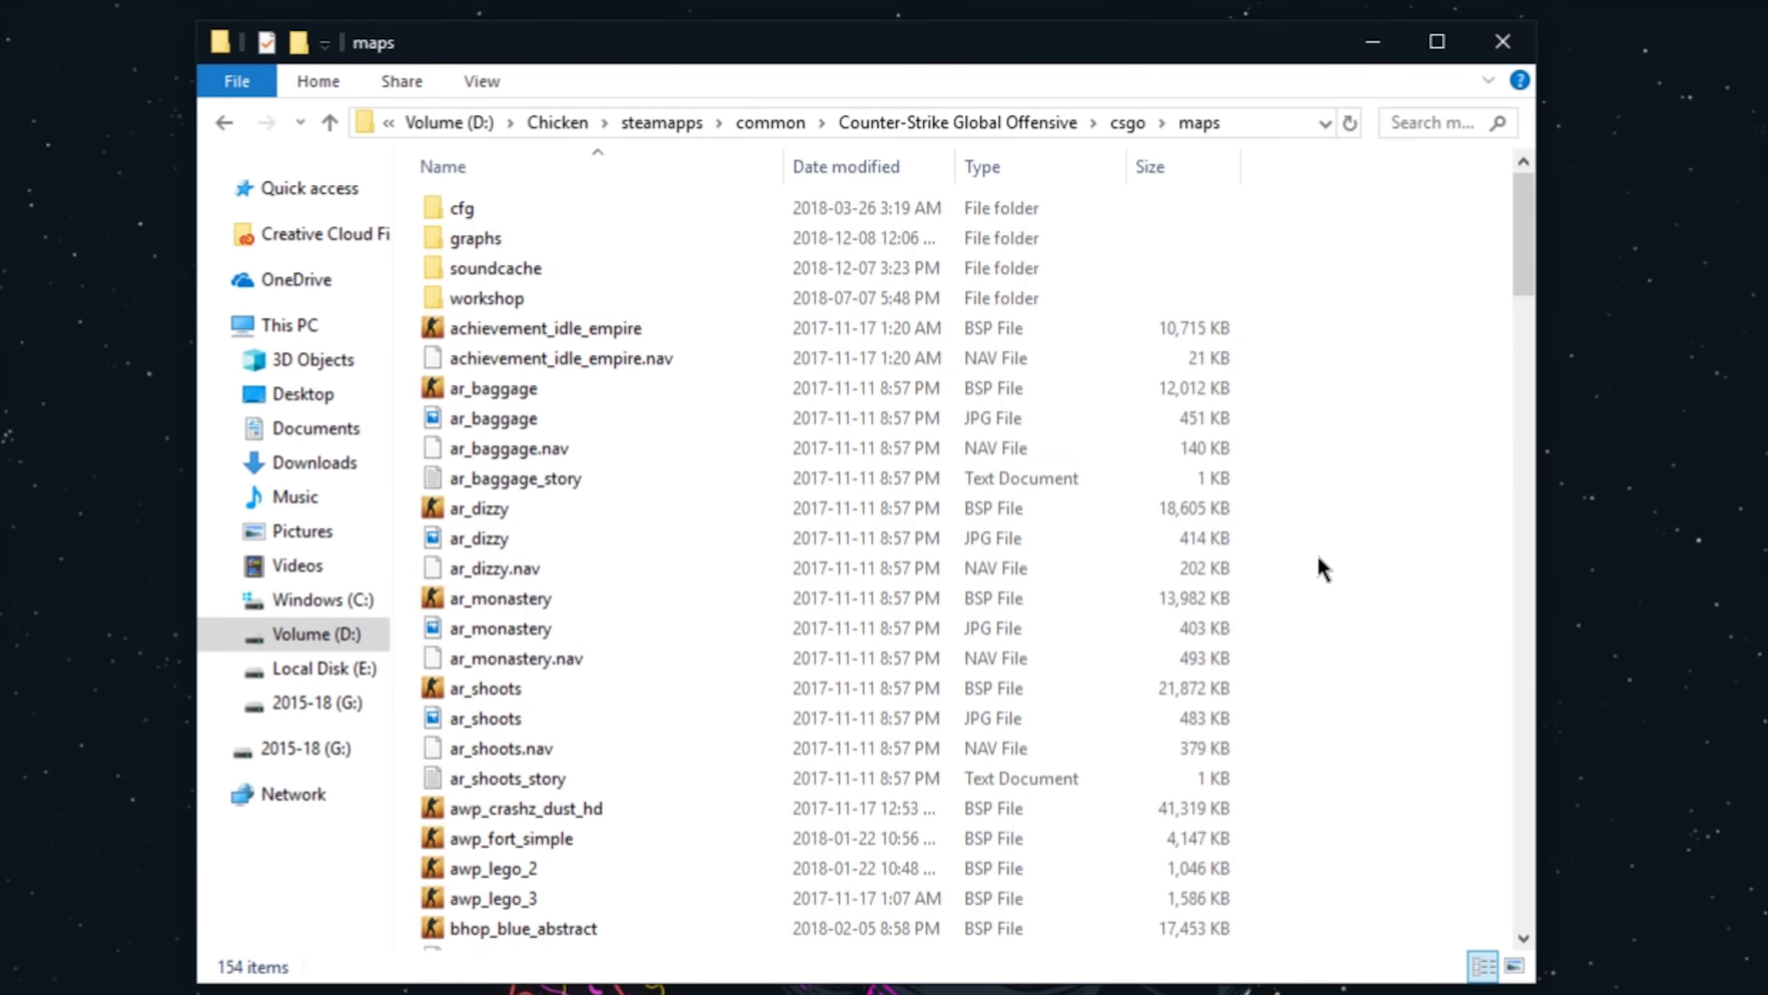
# Delete all 154 items in the maps folder and close the Explorer window
pyautogui.hotkey('ctrl', 'a')
pyautogui.rightClick(929, 370)
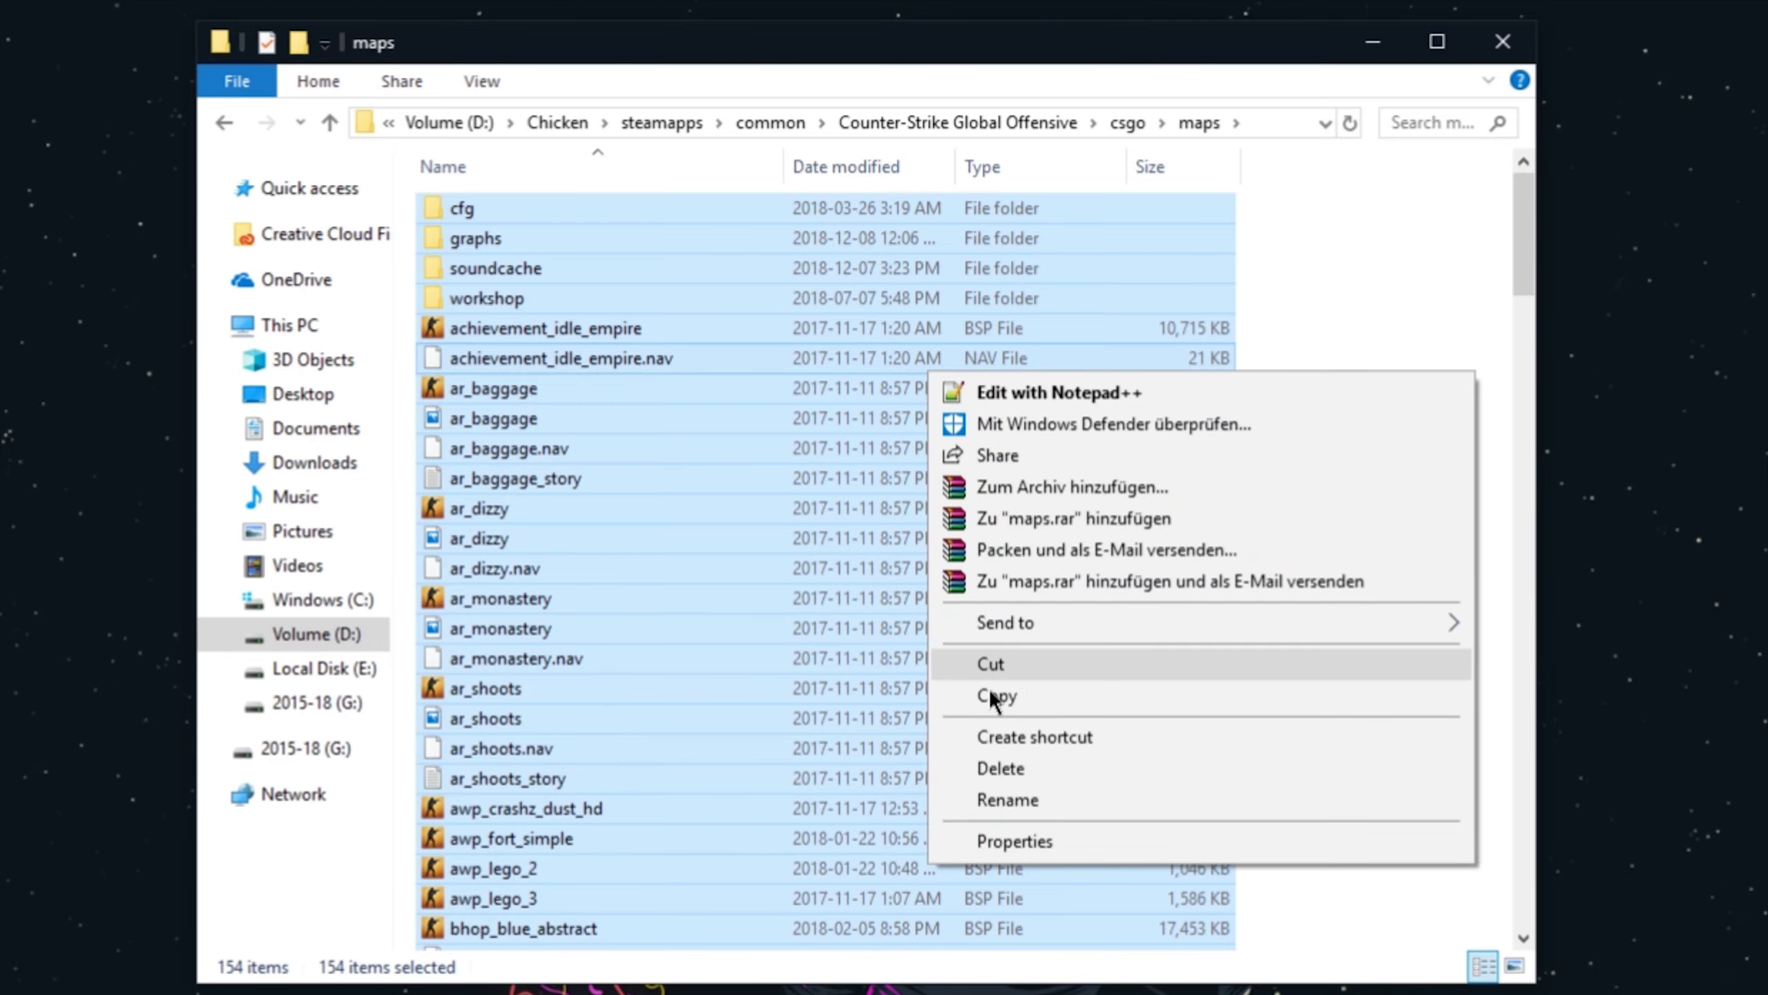
pyautogui.click(1004, 769)
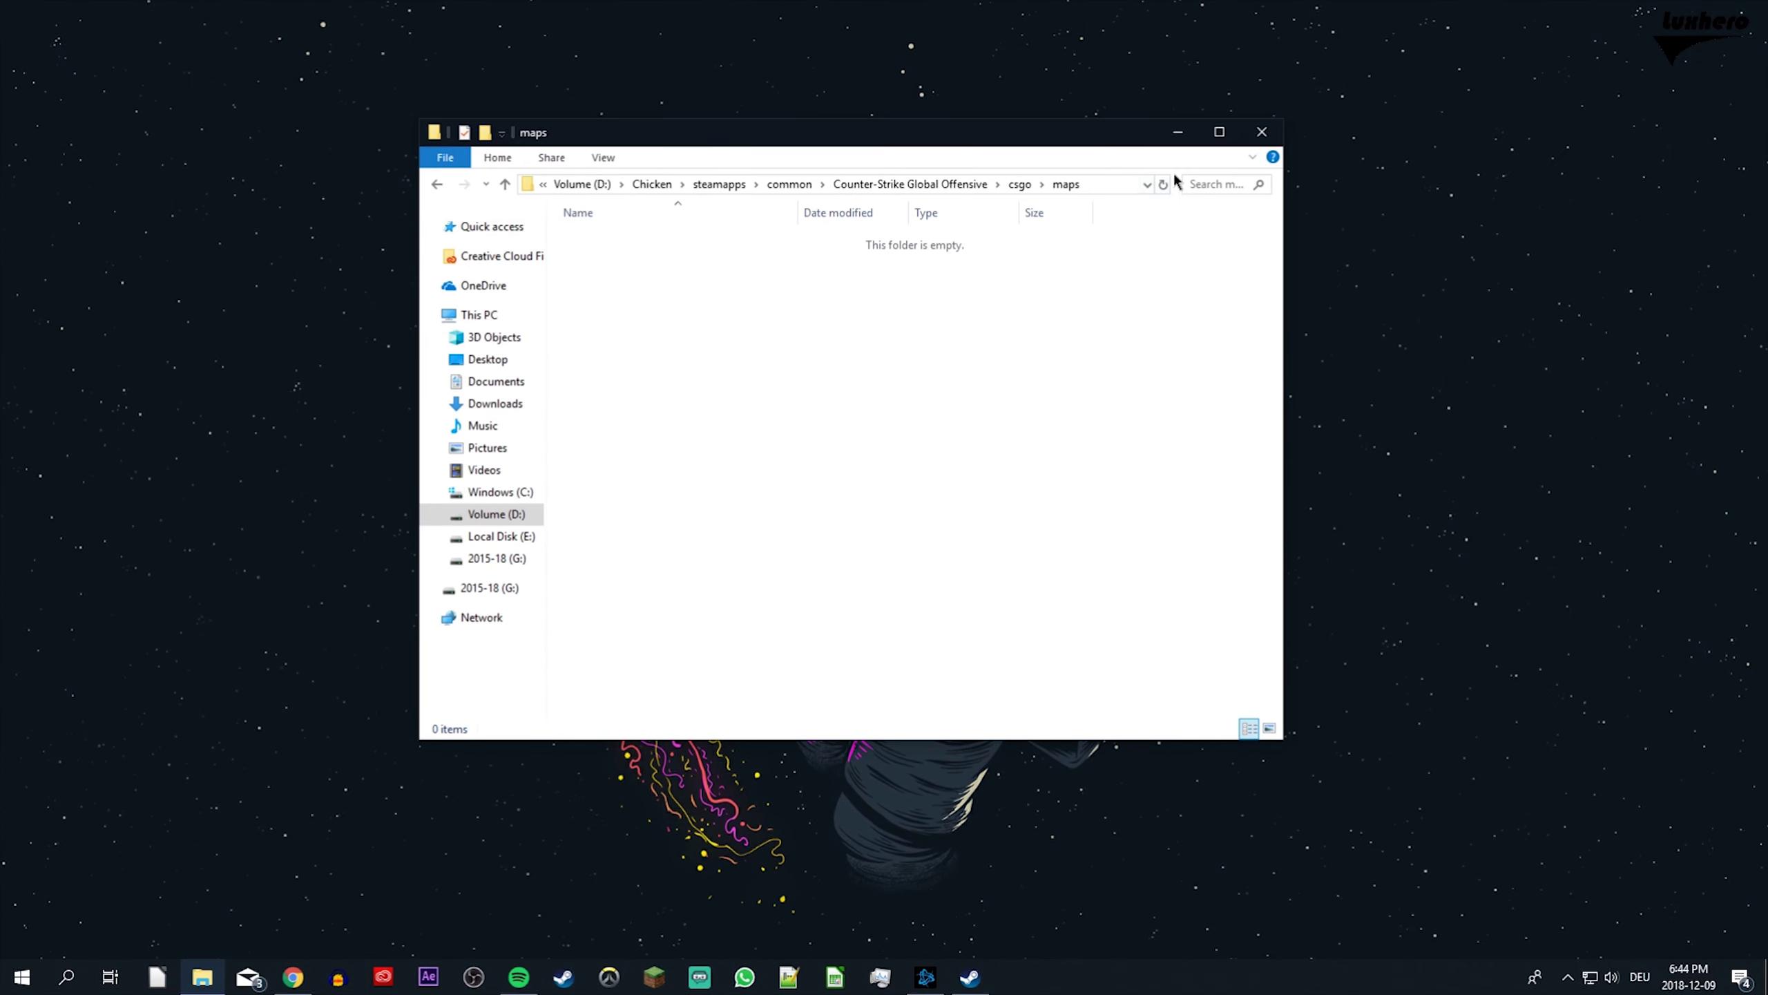
pyautogui.click(1261, 131)
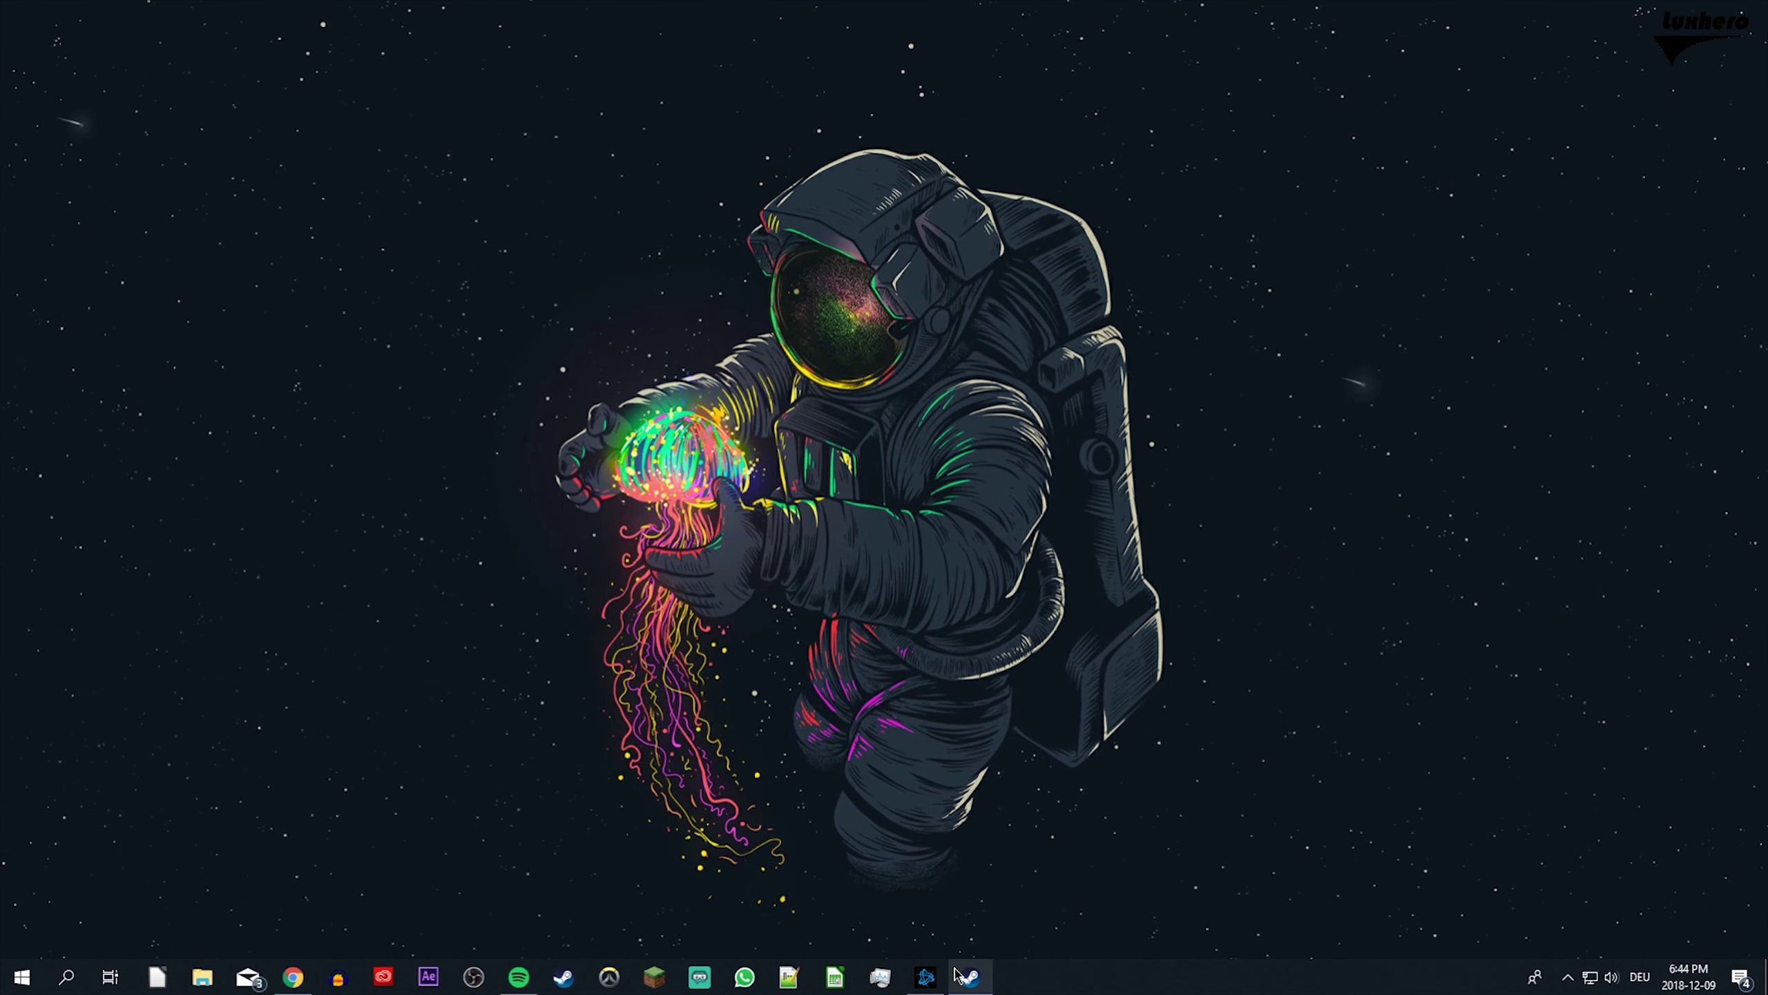
# Run Verify Integrity of Game Files from CS:GO's Local Files properties, then minimize the Steam library
pyautogui.click(964, 978)
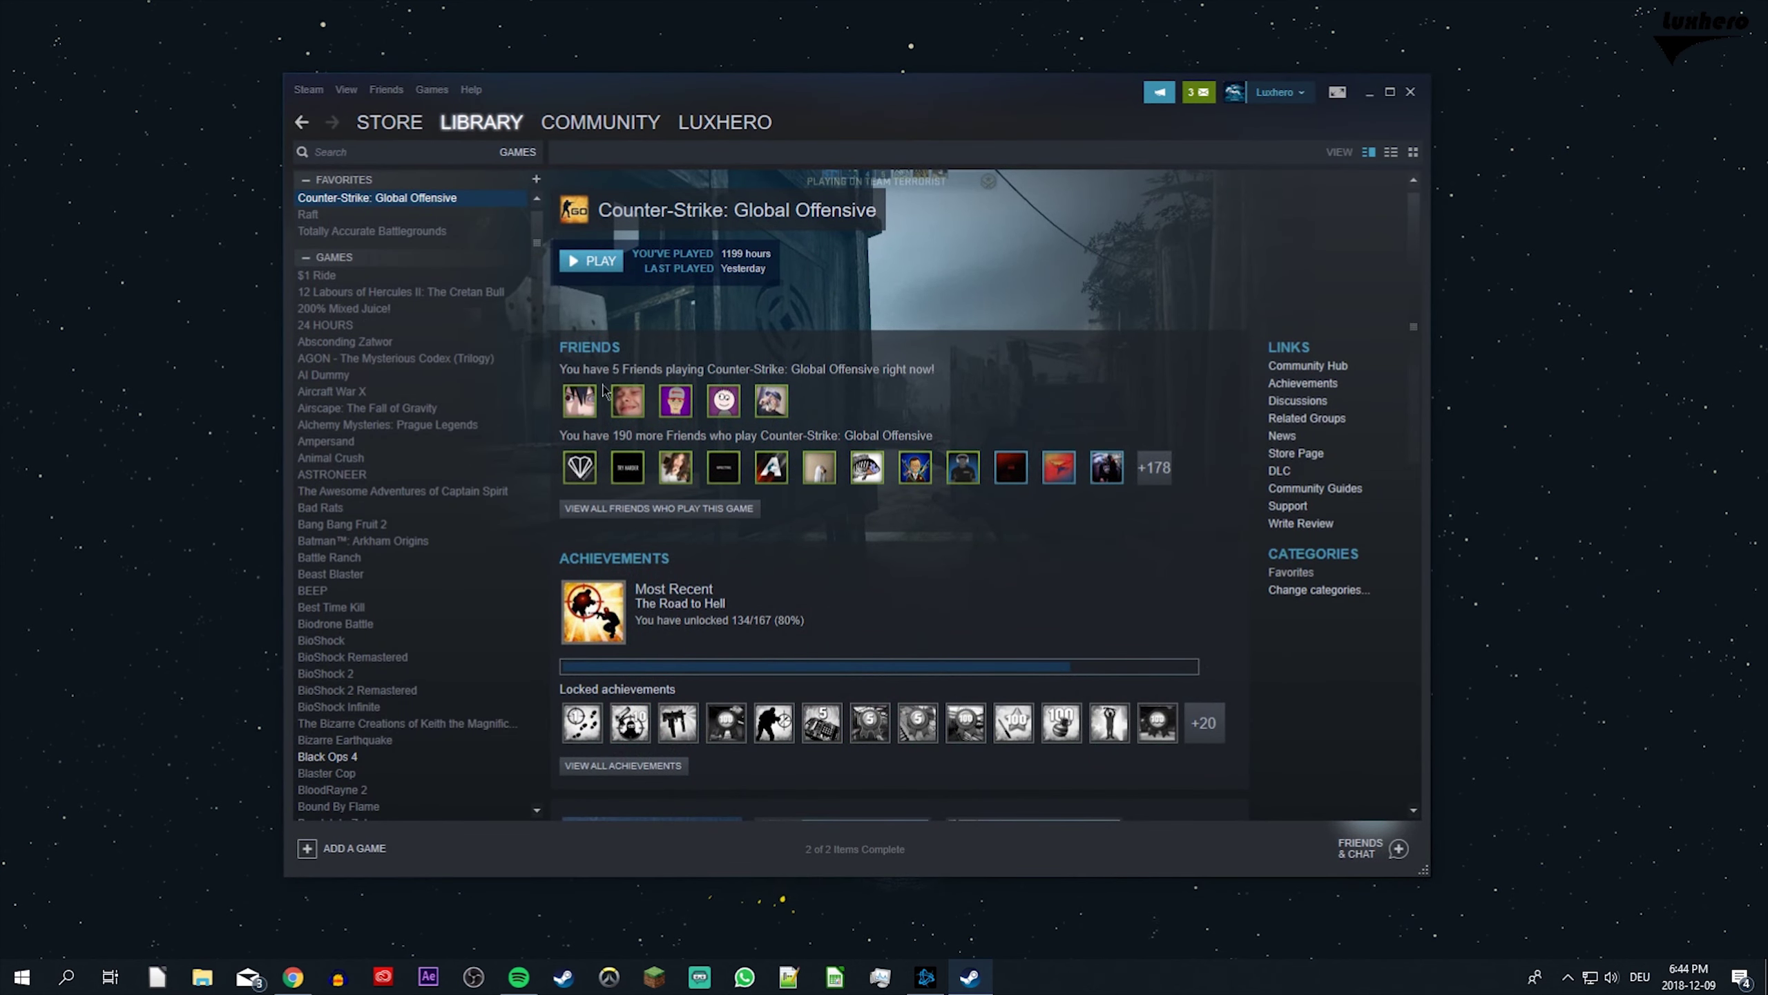
pyautogui.rightClick(403, 203)
pyautogui.click(432, 459)
pyautogui.click(802, 224)
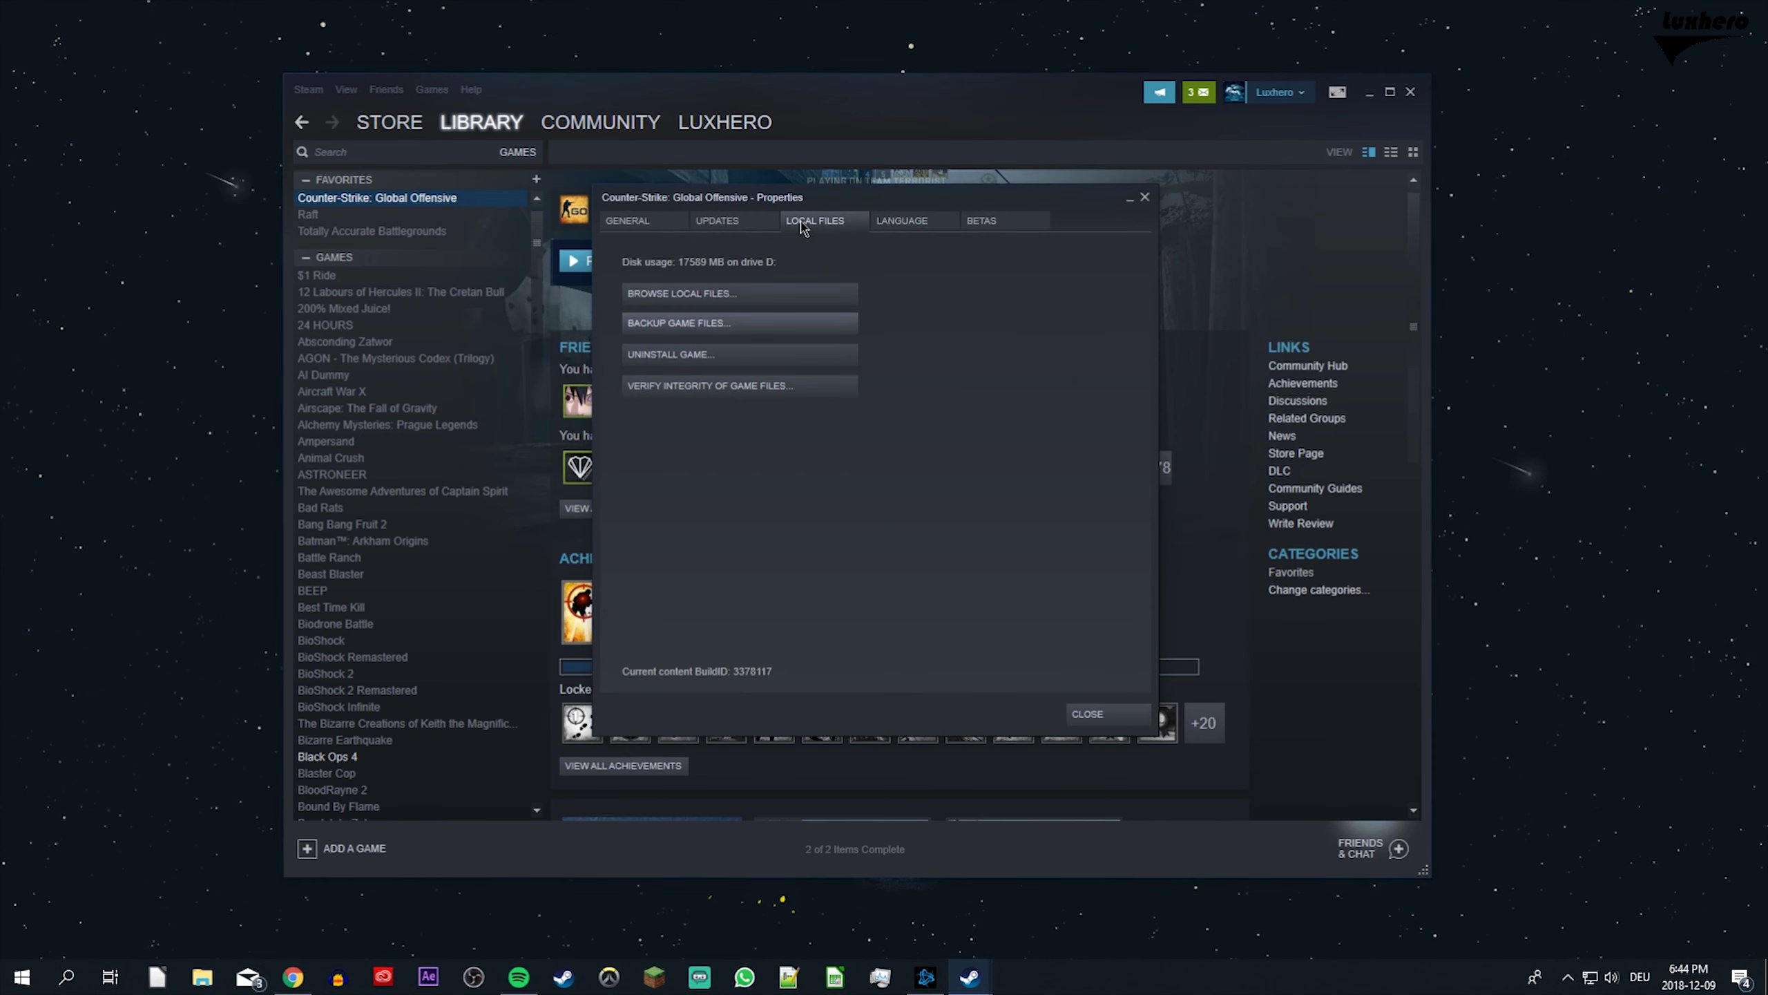
pyautogui.click(680, 386)
pyautogui.moveTo(983, 440); pyautogui.dragTo(883, 333)
pyautogui.click(1368, 94)
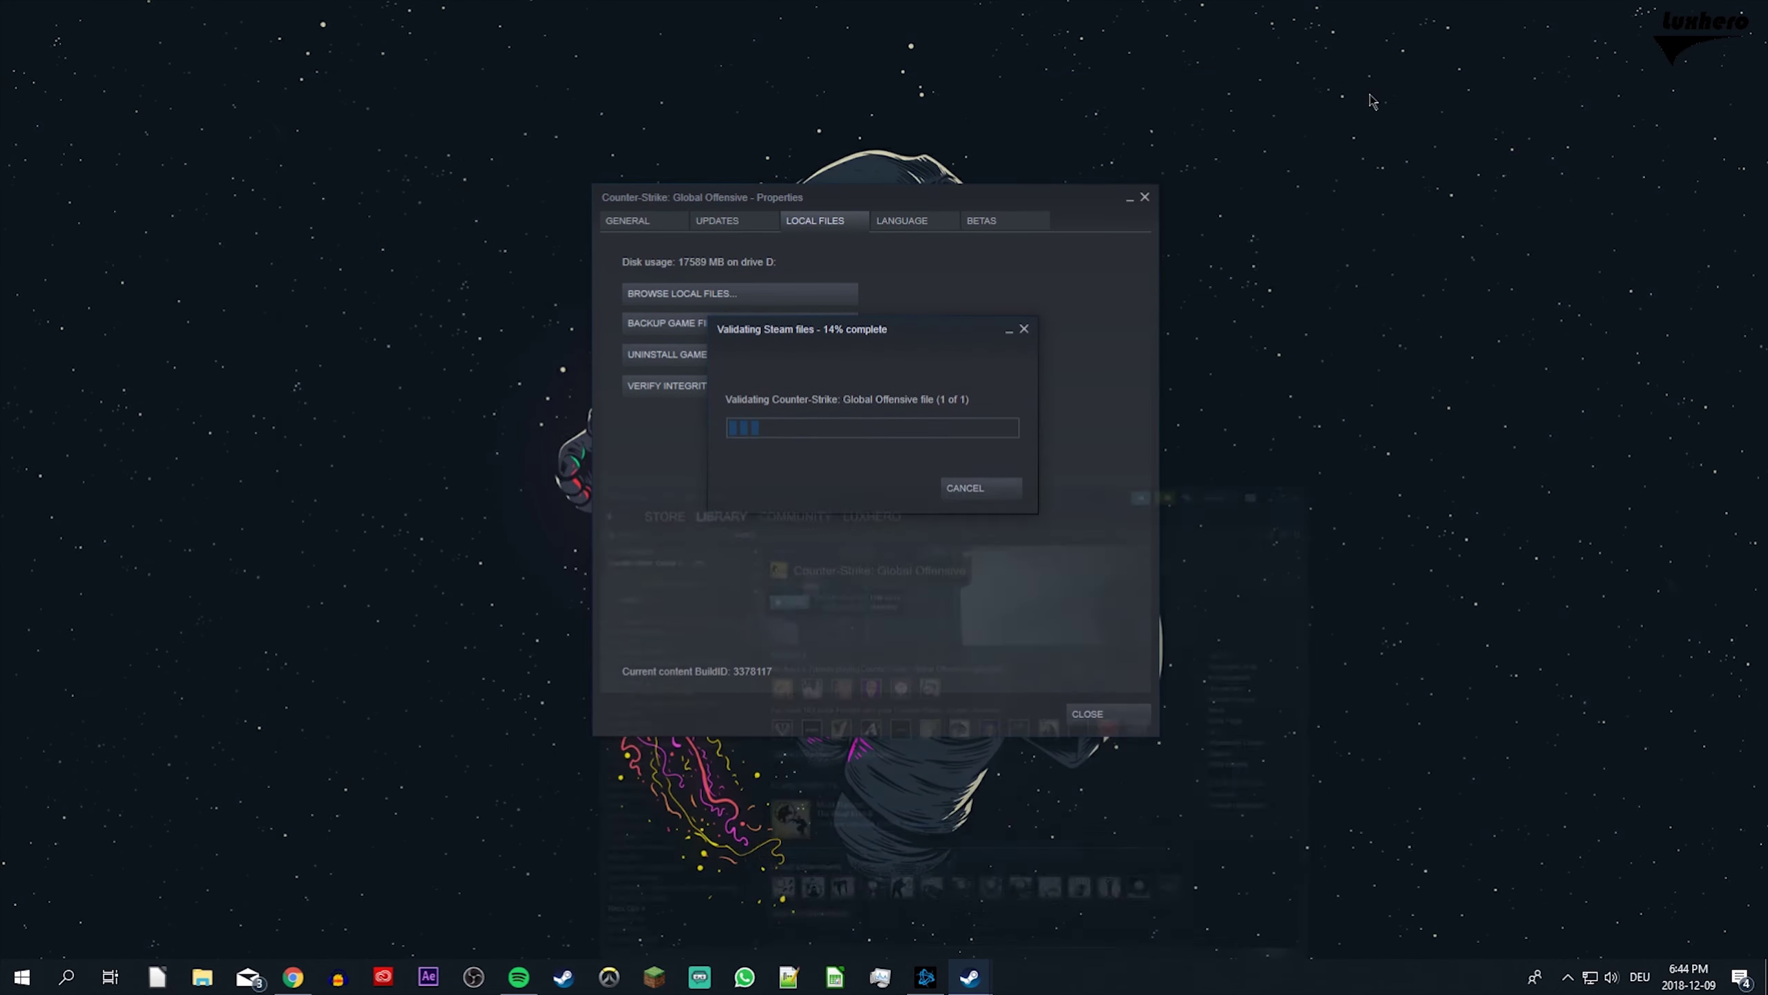